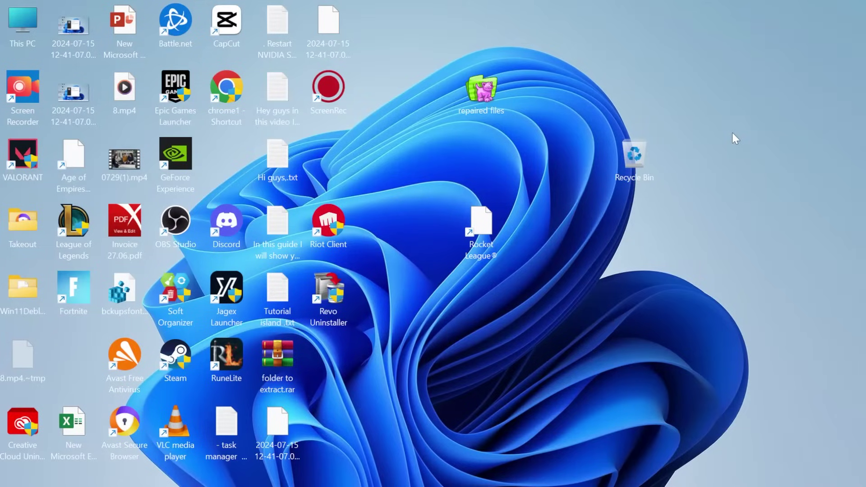
# - Open Windows search to look up Task Manager
pyautogui.press('super')
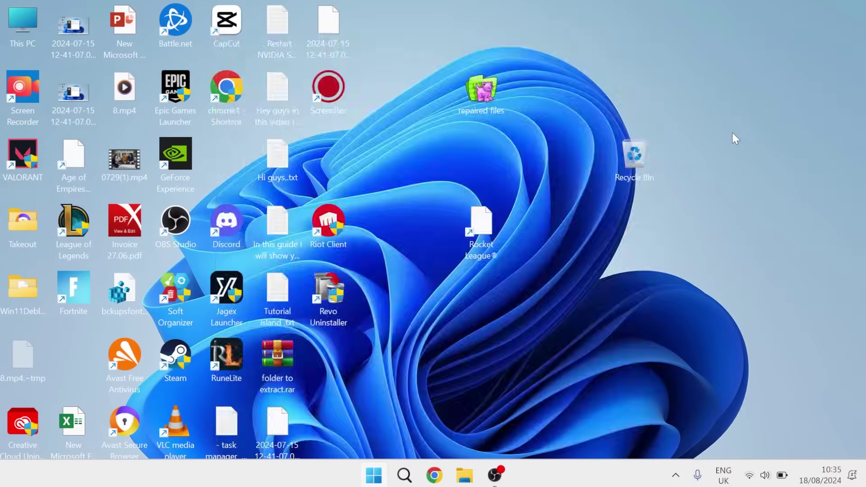
pyautogui.write('task manager')
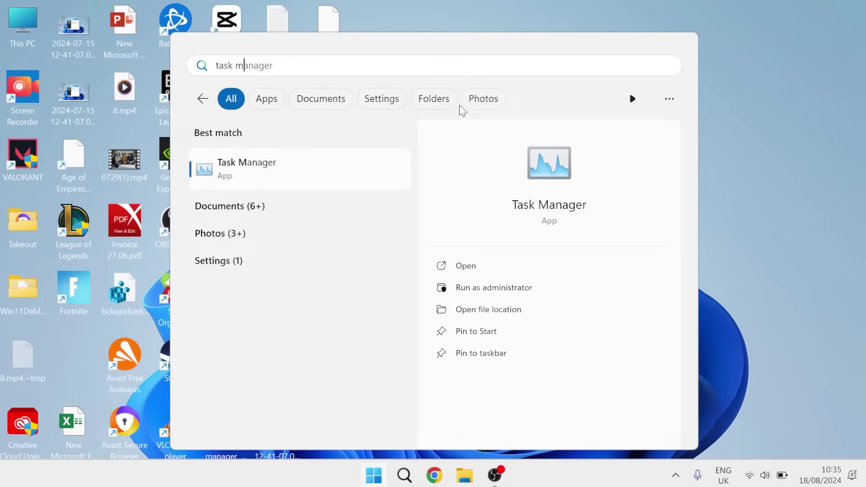
# - Open Task Manager and end the Riot Client process group
pyautogui.click(273, 173)
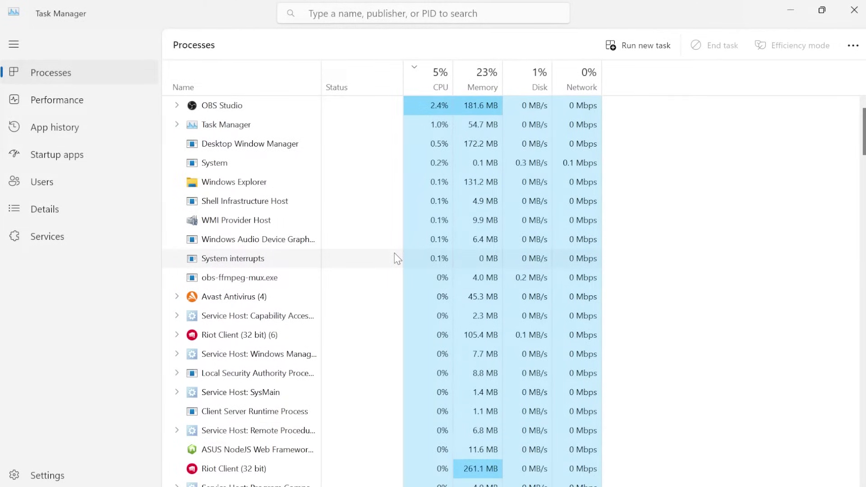
pyautogui.scroll(-1, 325, 210)
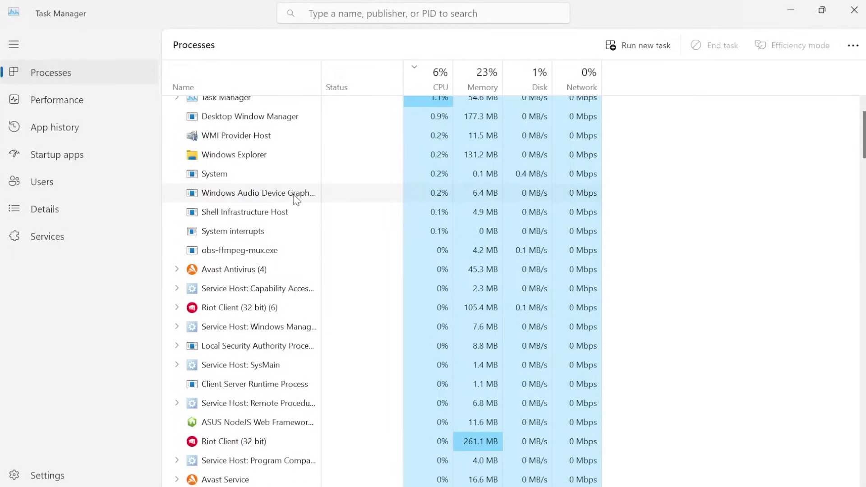
pyautogui.scroll(-1, 253, 152)
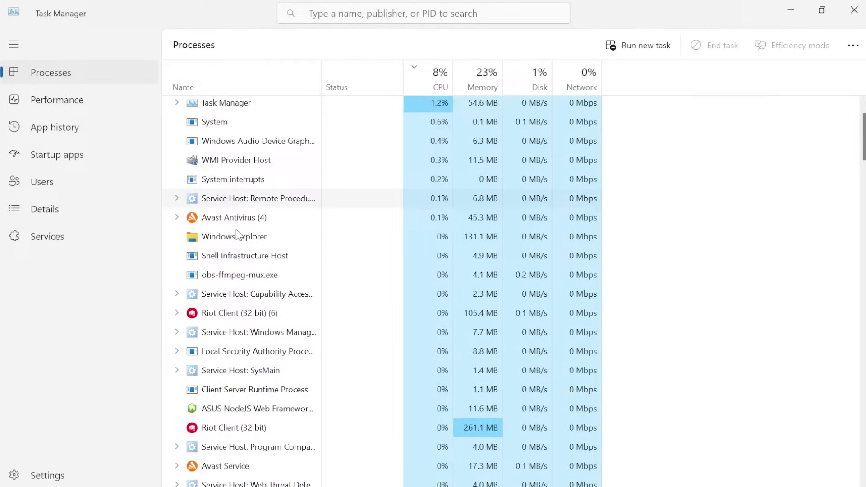
pyautogui.scroll(-1, 240, 274)
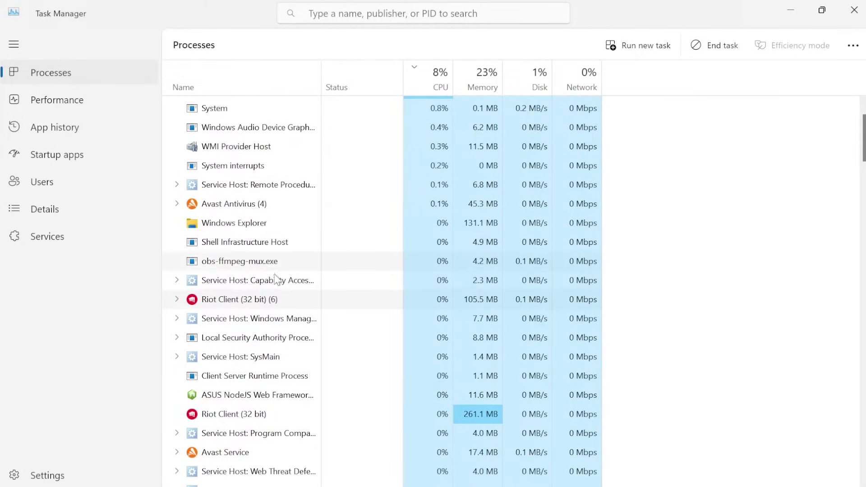
pyautogui.click(222, 306)
pyautogui.rightClick(223, 307)
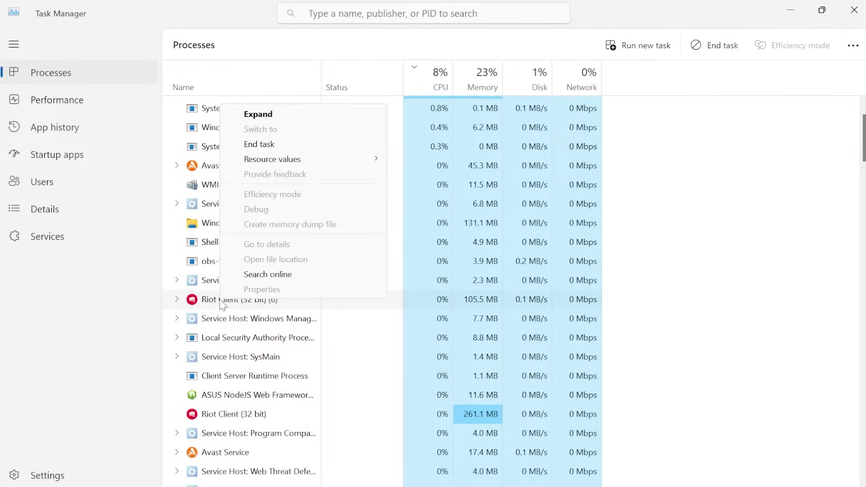
pyautogui.click(274, 145)
# - Filter processes for 'riot', end the remaining Riot Client, then clear the filter
pyautogui.click(357, 12)
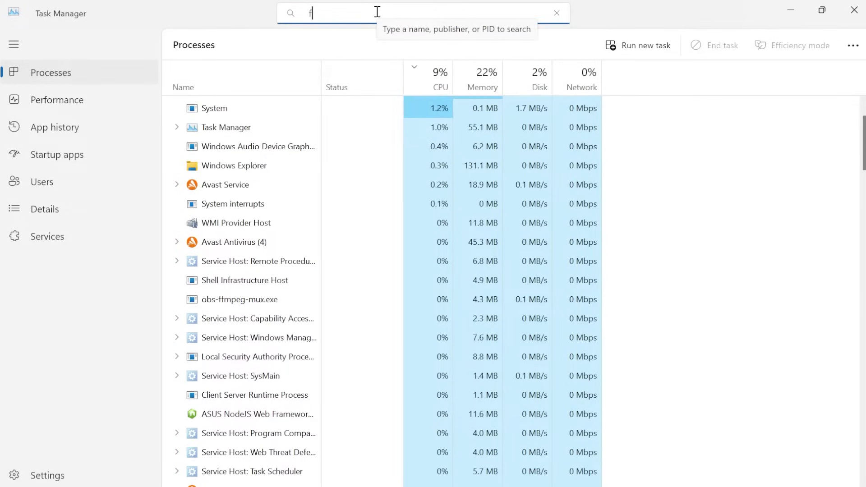
pyautogui.write('riot')
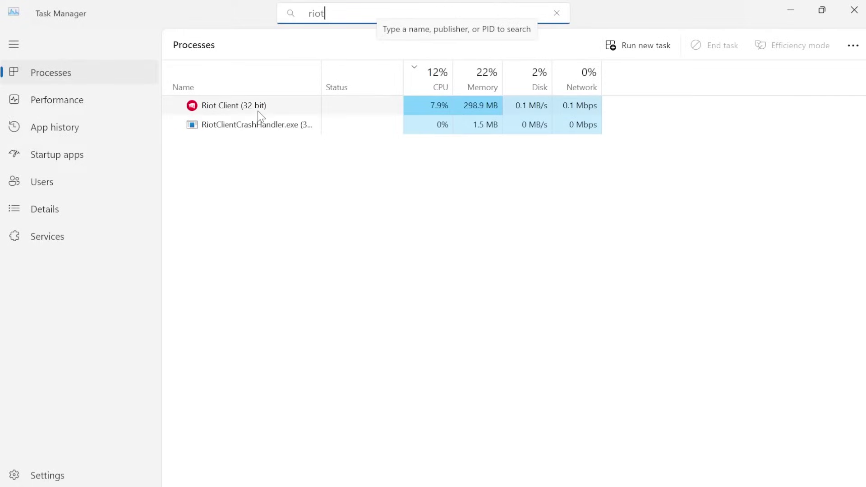
pyautogui.rightClick(258, 112)
pyautogui.click(305, 120)
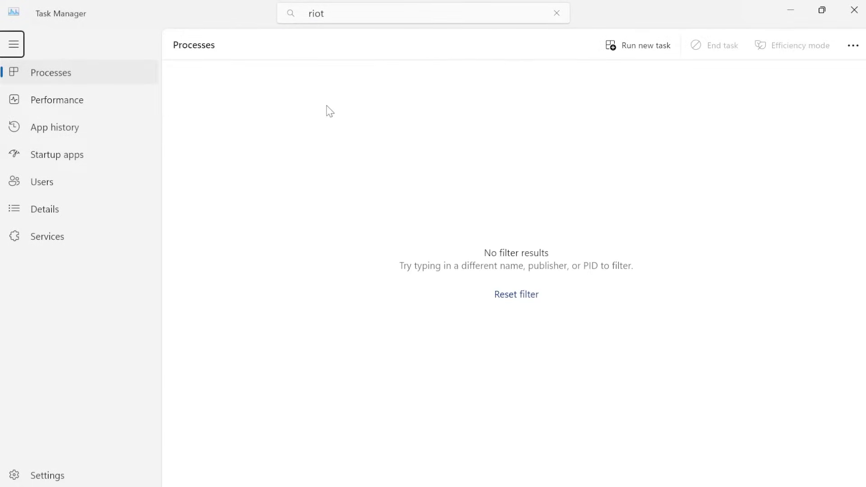
pyautogui.doubleClick(346, 10)
pyautogui.press('BackSpace')
pyautogui.write('leag')
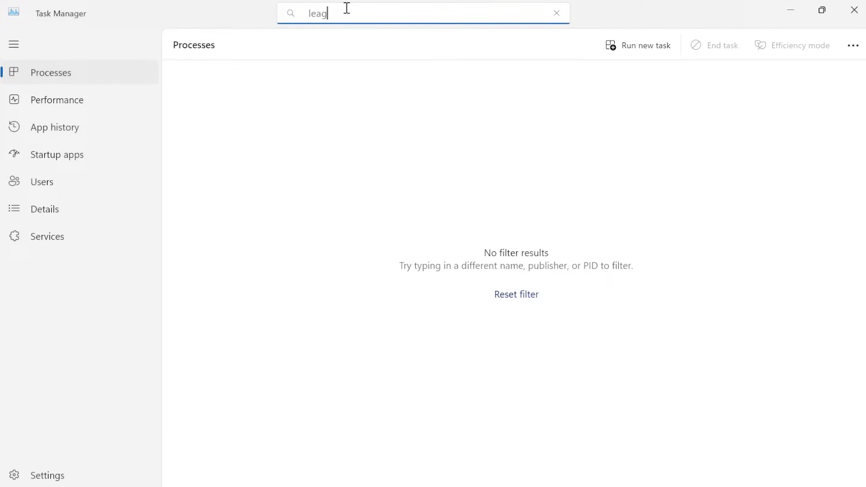
pyautogui.press('BackSpace')
pyautogui.press('BackSpace')
pyautogui.press('BackSpace')
pyautogui.write('vang')
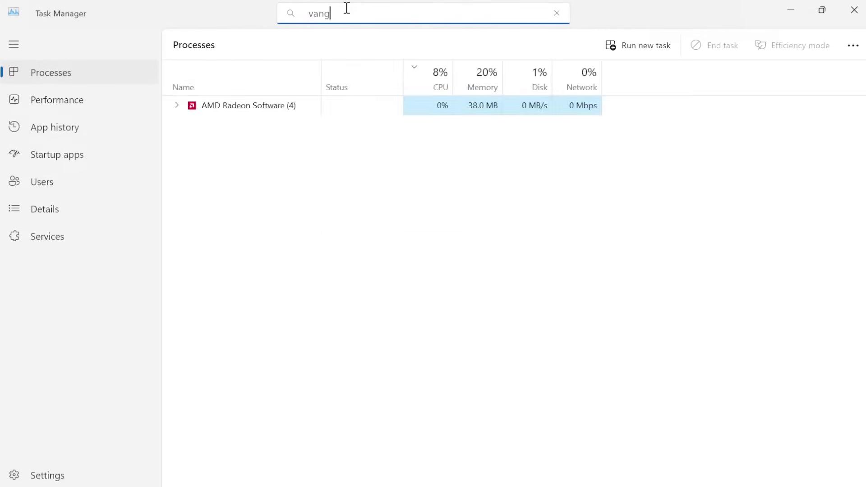
pyautogui.write('uard')
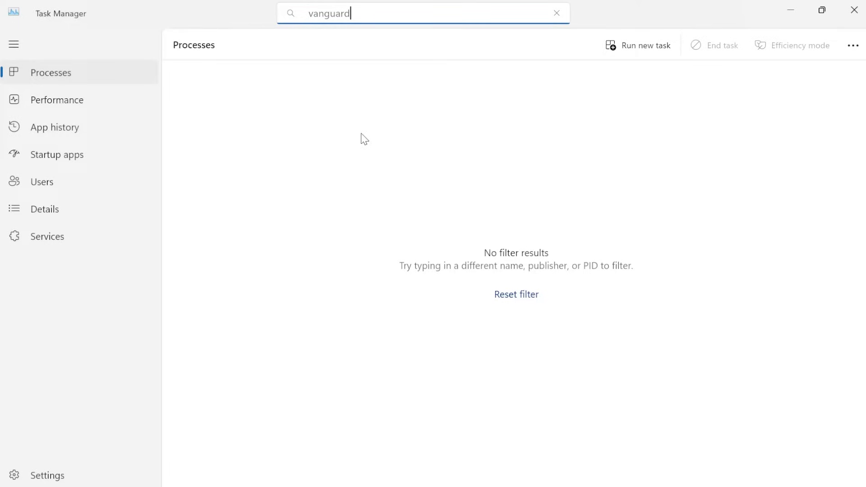
# - Inspect the vgtray.exe entry's options under Startup apps, then close Task Manager
pyautogui.click(76, 160)
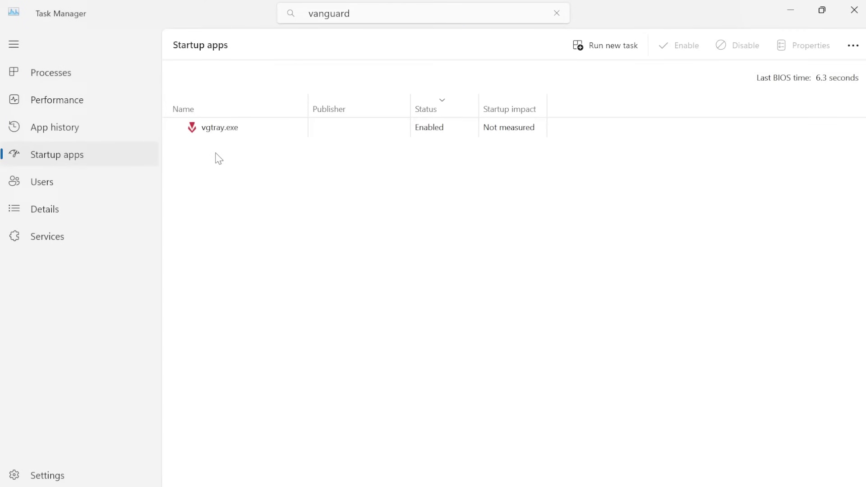
pyautogui.click(211, 150)
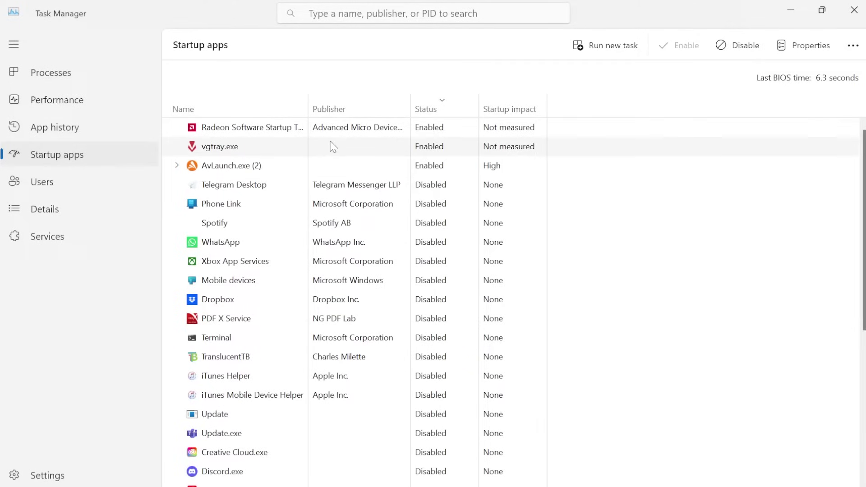
pyautogui.rightClick(218, 152)
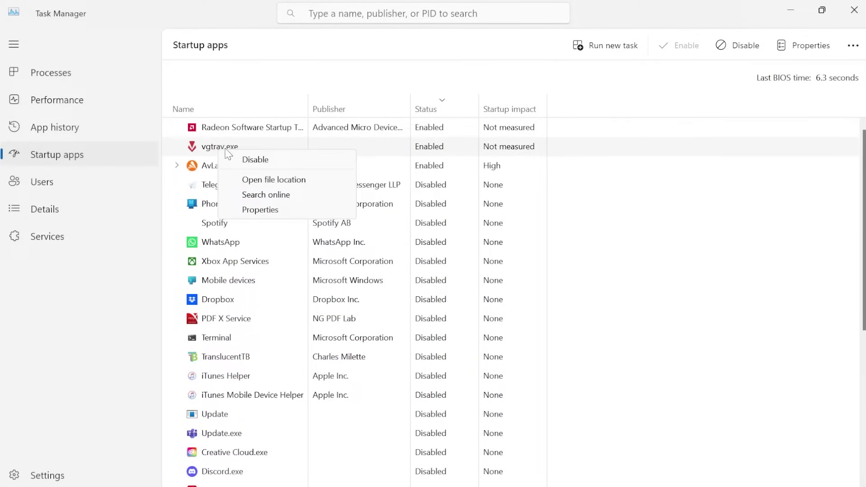
pyautogui.click(270, 160)
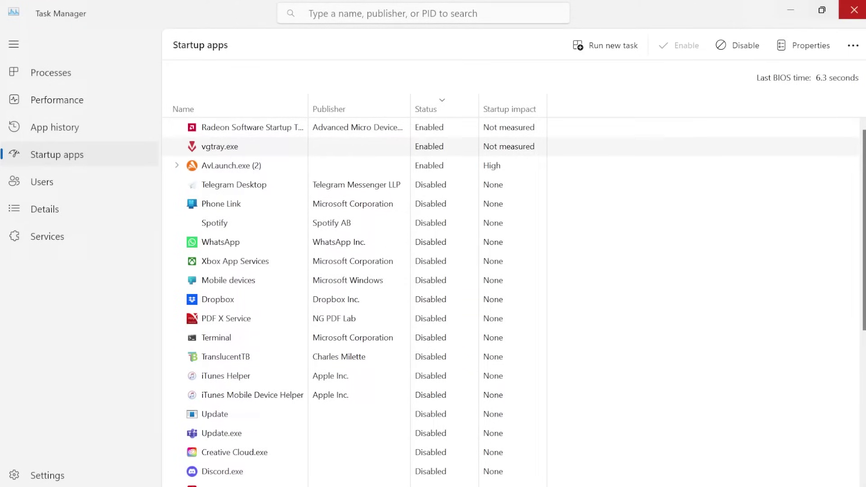
pyautogui.click(855, 10)
# - Launch System Configuration by running msconfig from the Run dialog
pyautogui.press('super')
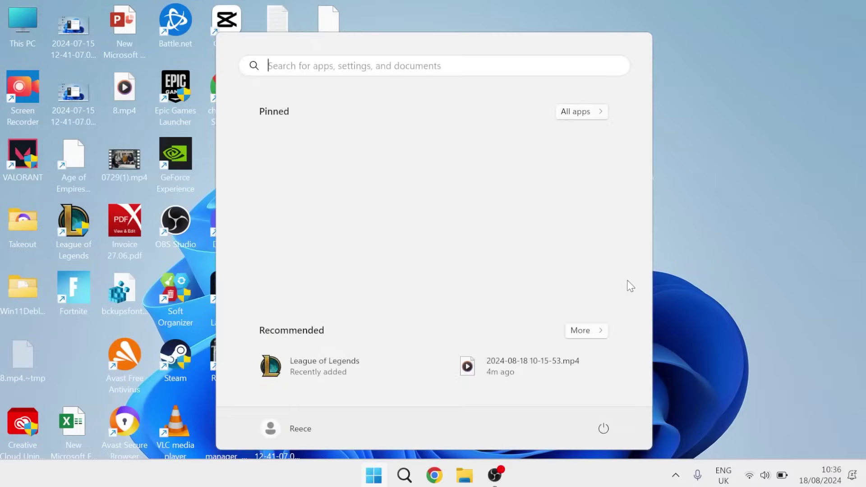
pyautogui.write('run')
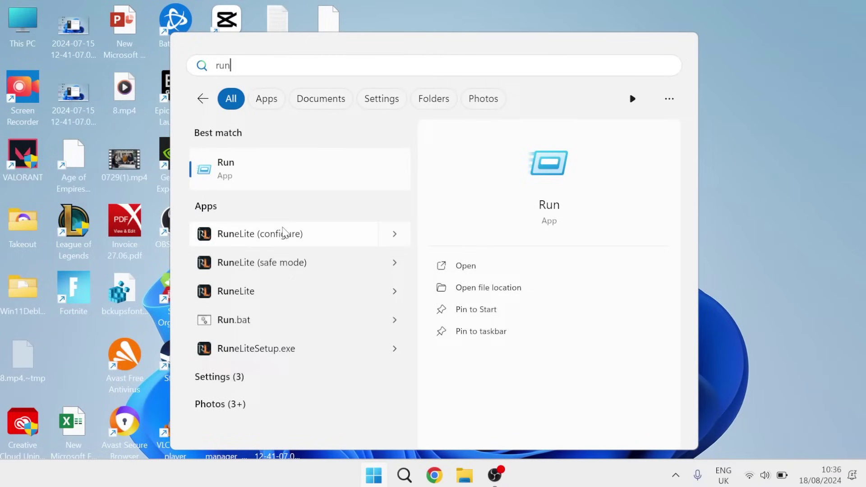
pyautogui.click(261, 169)
pyautogui.write('msconfig')
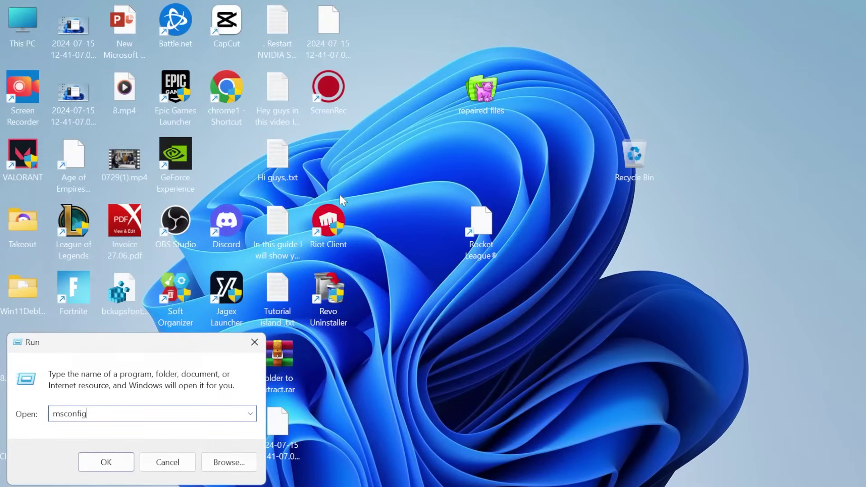
pyautogui.press('Return')
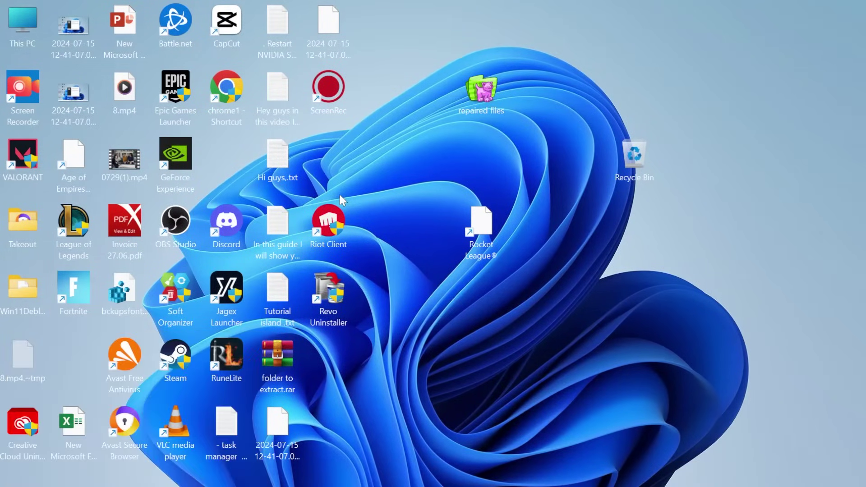
# - Enable the vgc service under Services, apply it, and decline the restart
pyautogui.click(318, 149)
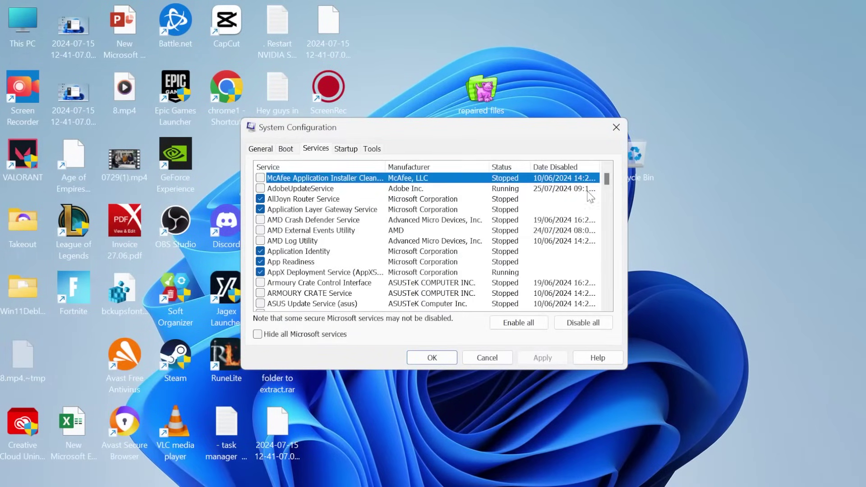
pyautogui.moveTo(608, 179); pyautogui.dragTo(608, 302)
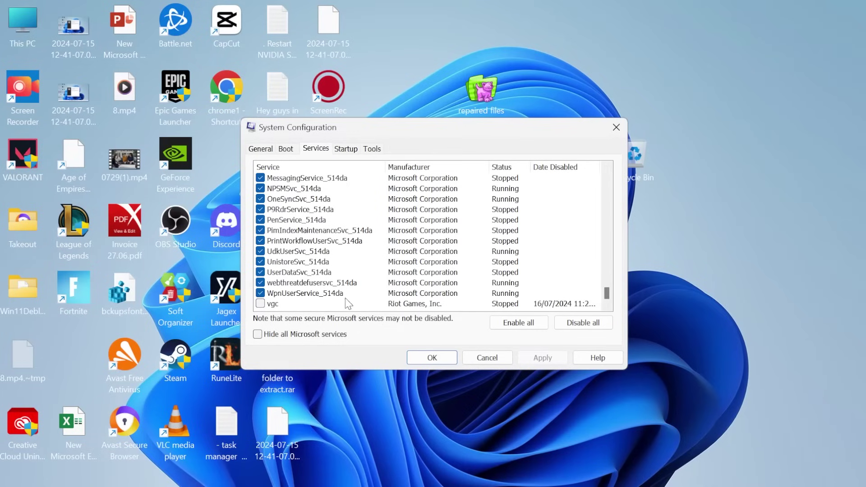
pyautogui.click(261, 305)
pyautogui.click(538, 360)
pyautogui.click(431, 357)
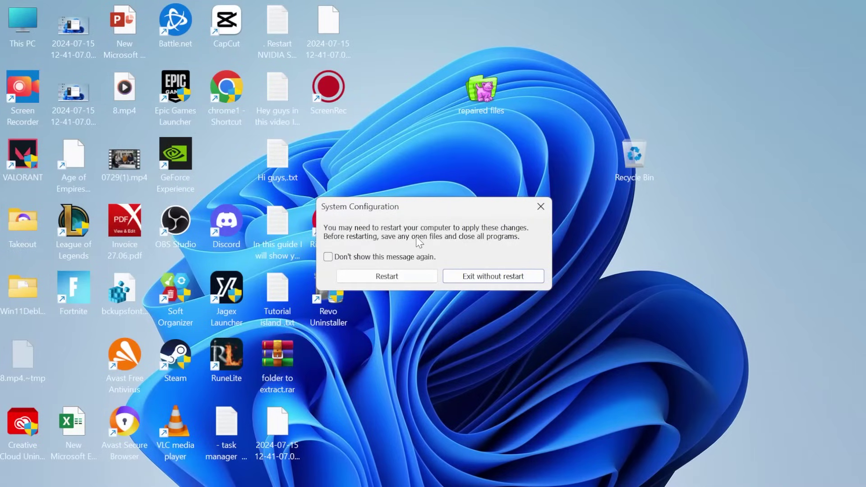
pyautogui.click(541, 207)
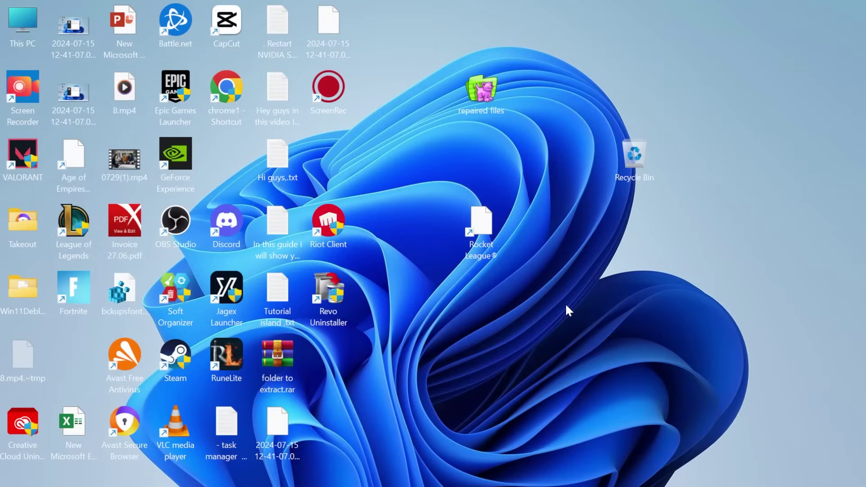
# - Launch Command Prompt as administrator from Windows search
pyautogui.press('super')
pyautogui.write('cm')
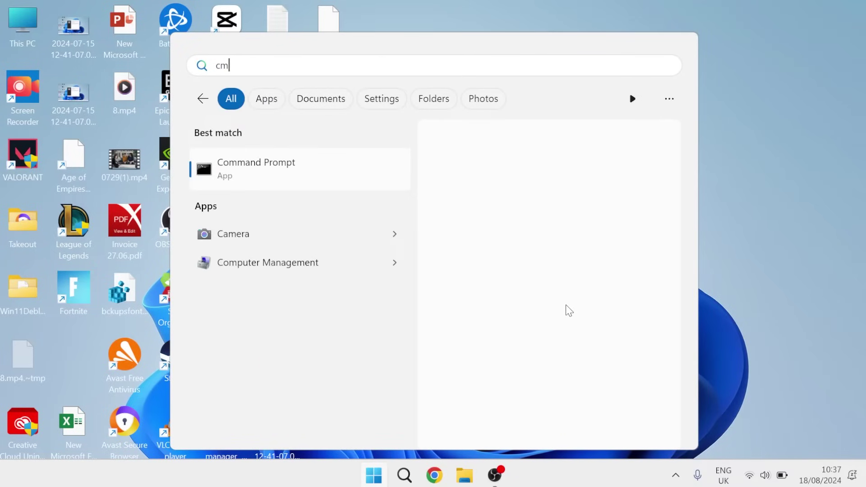
pyautogui.write('d')
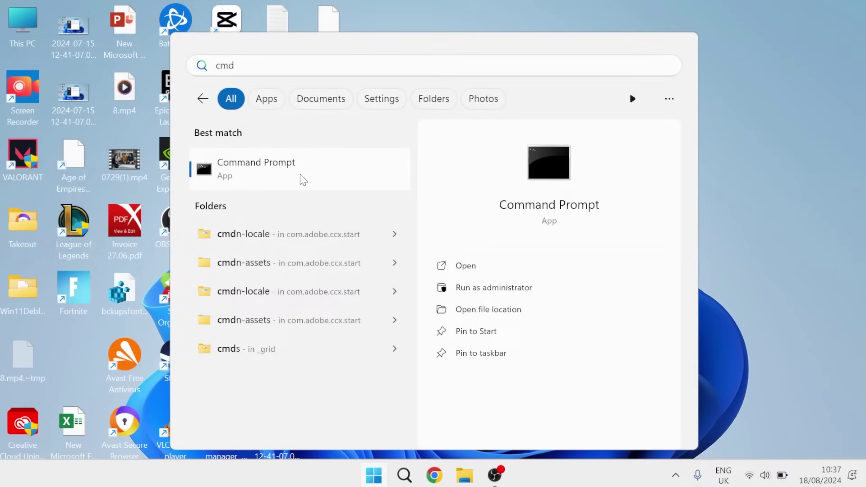
pyautogui.rightClick(302, 181)
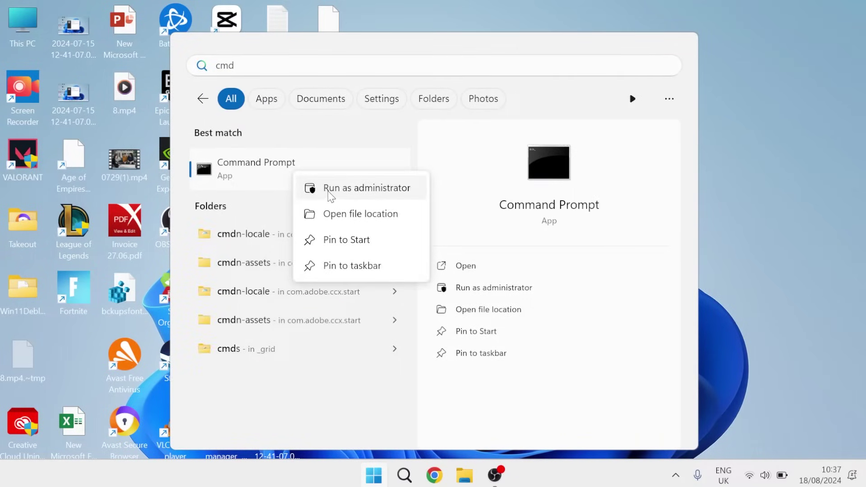
pyautogui.click(330, 195)
pyautogui.write('sc de')
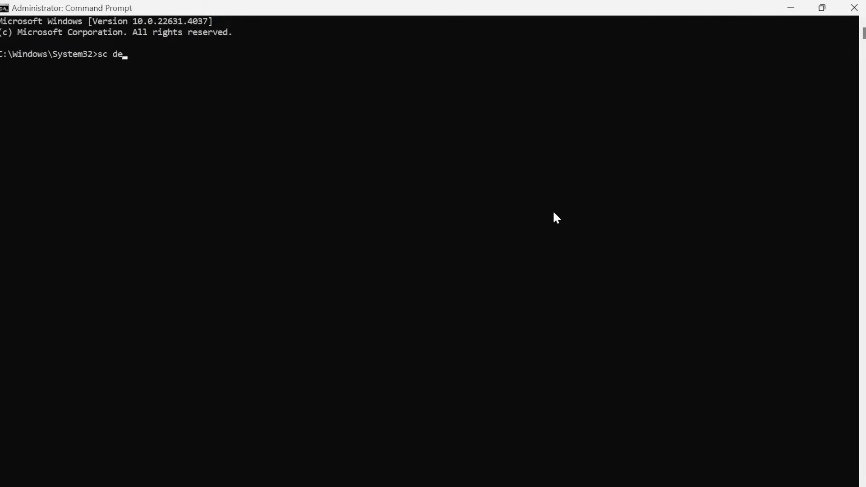
pyautogui.write('lete vgk')
pyautogui.write('sc delete vgc')
# - Run 'sc delete vgk' and 'sc delete vgc', then close Command Prompt
pyautogui.press('Return')
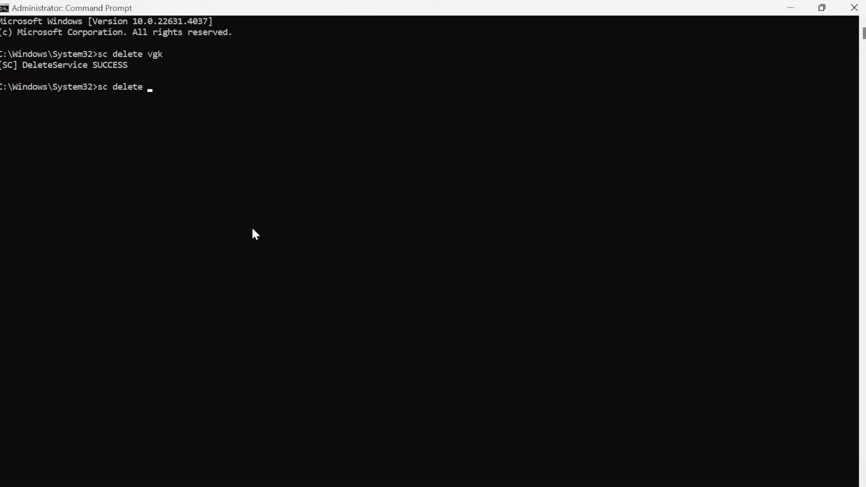
pyautogui.write('vgc')
pyautogui.press('Return')
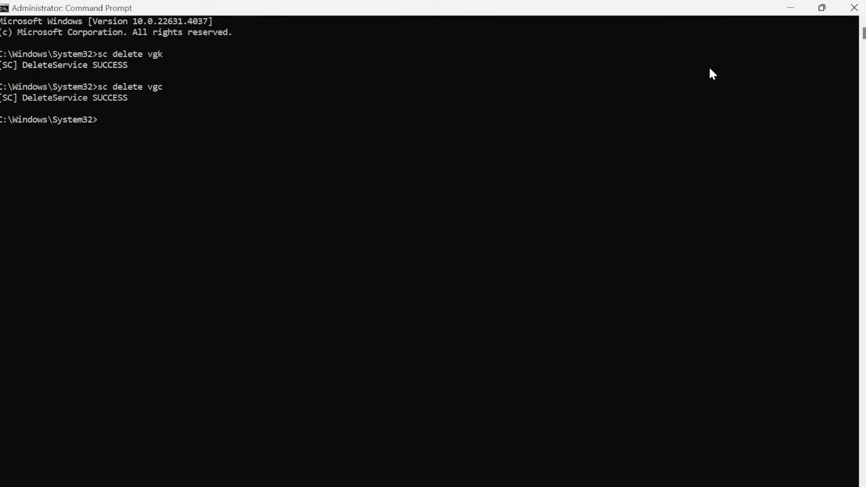
pyautogui.click(854, 8)
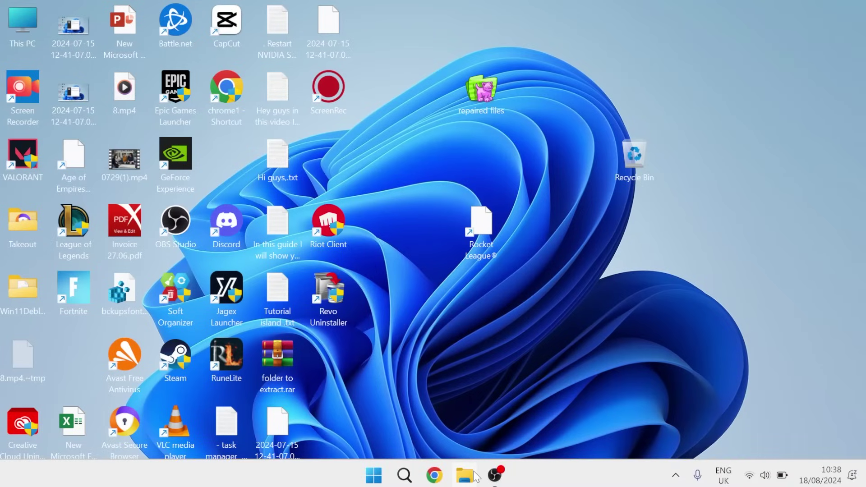
# - Delete the Riot Vanguard folder from C:\Program Files, then close File Explorer
pyautogui.click(465, 476)
pyautogui.doubleClick(193, 136)
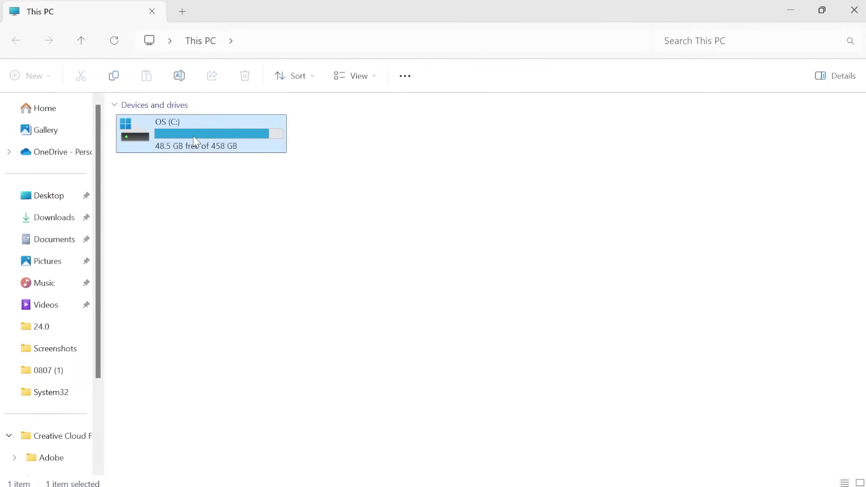
pyautogui.scroll(-1, 359, 229)
pyautogui.doubleClick(169, 348)
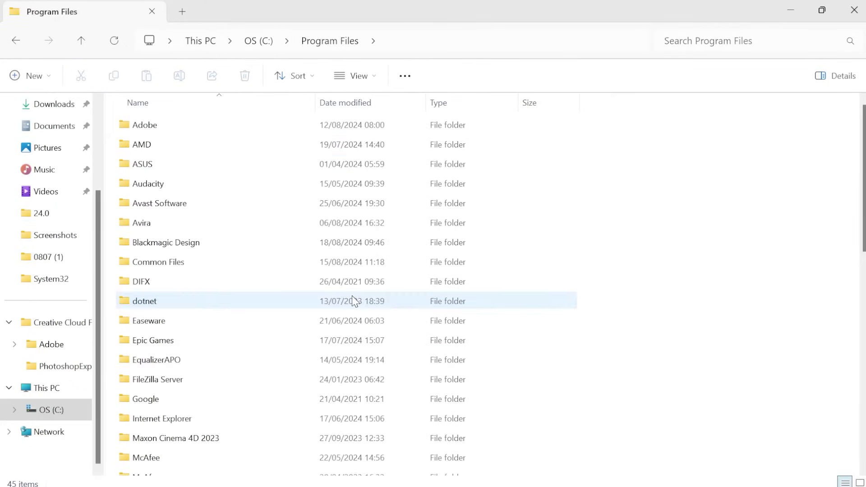
pyautogui.scroll(-1, 217, 216)
pyautogui.scroll(-5, 217, 215)
pyautogui.scroll(-3, 226, 223)
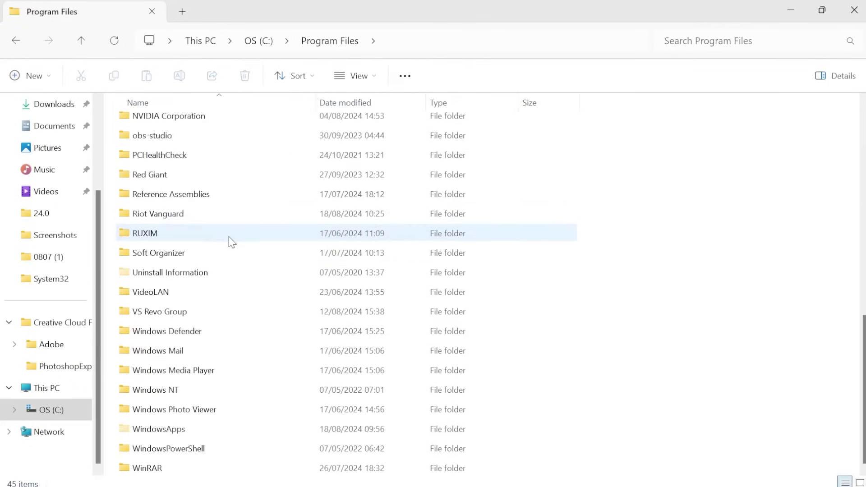
pyautogui.click(159, 219)
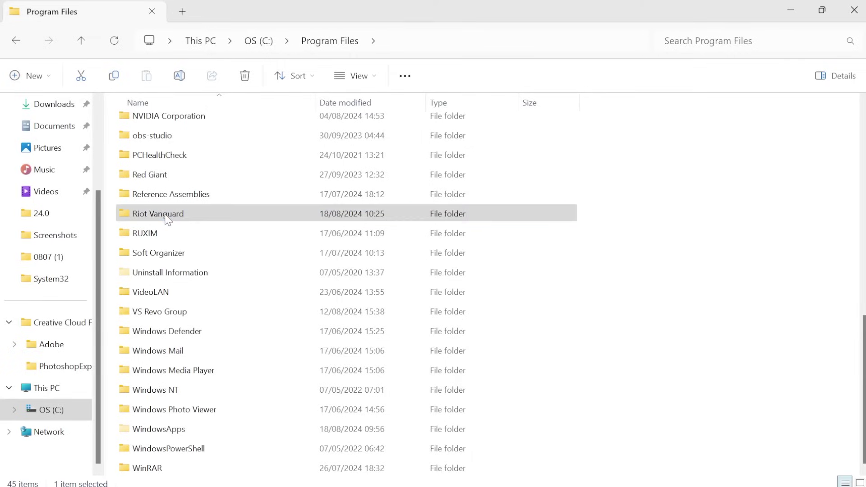
pyautogui.rightClick(166, 219)
pyautogui.click(264, 227)
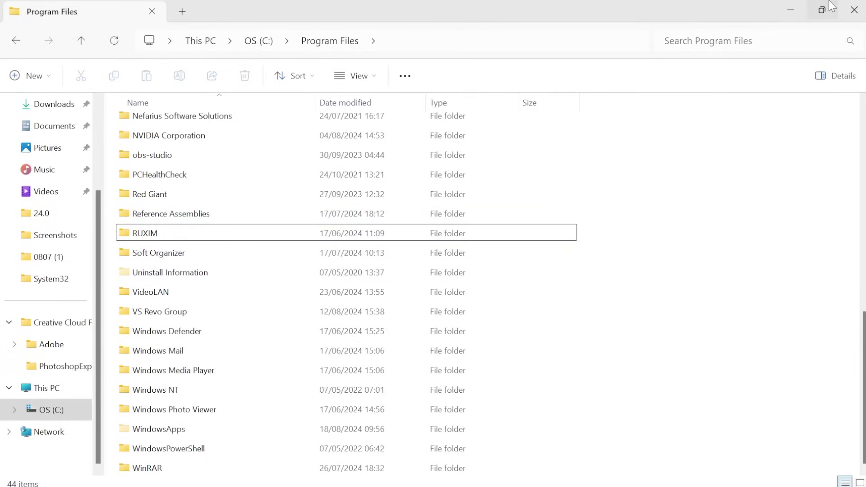
pyautogui.click(855, 10)
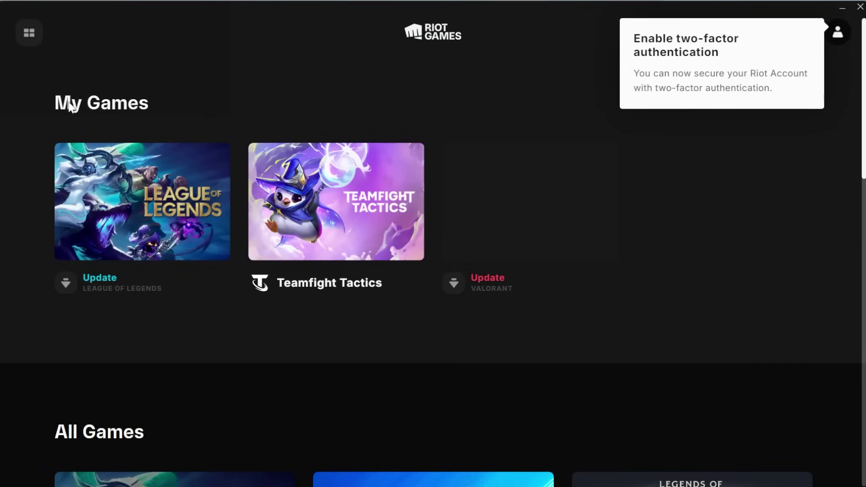
pyautogui.moveTo(143, 202)
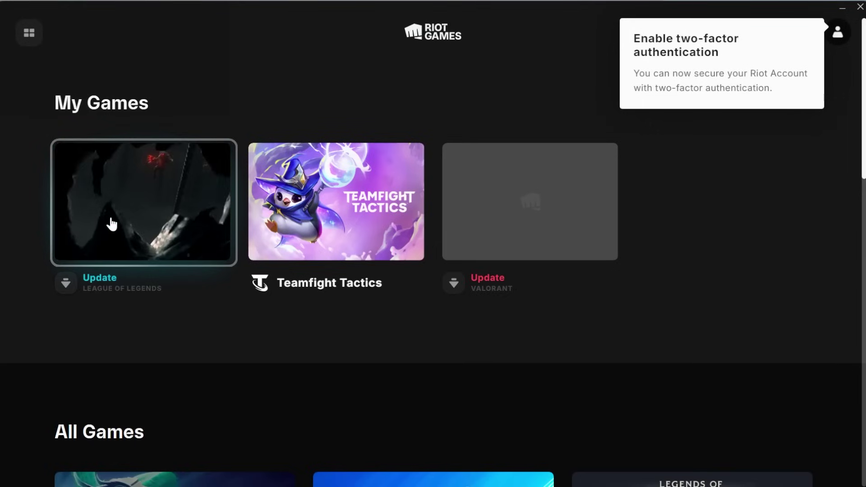
# - Run the League of Legends update, then minimize Riot Client and close the leftover browser
pyautogui.click(111, 224)
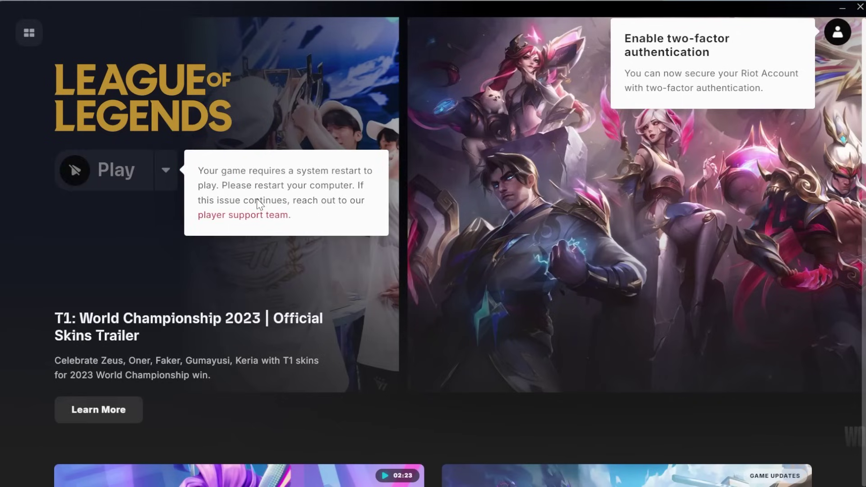
pyautogui.click(843, 9)
pyautogui.click(653, 10)
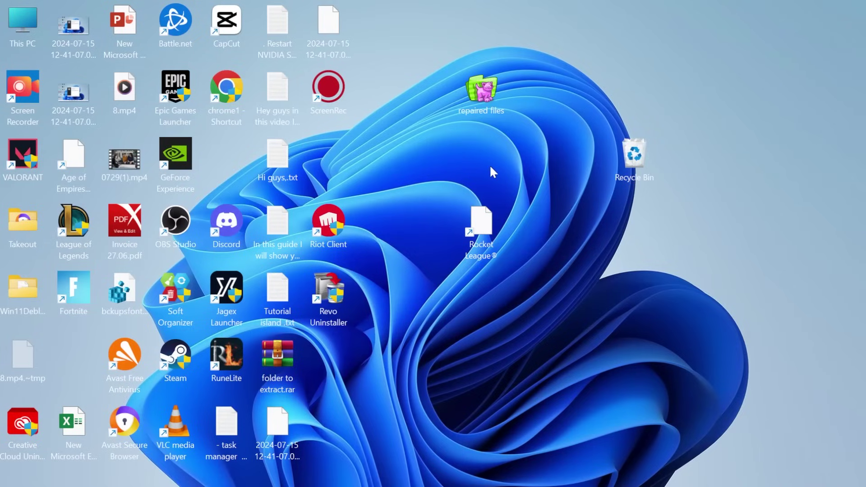